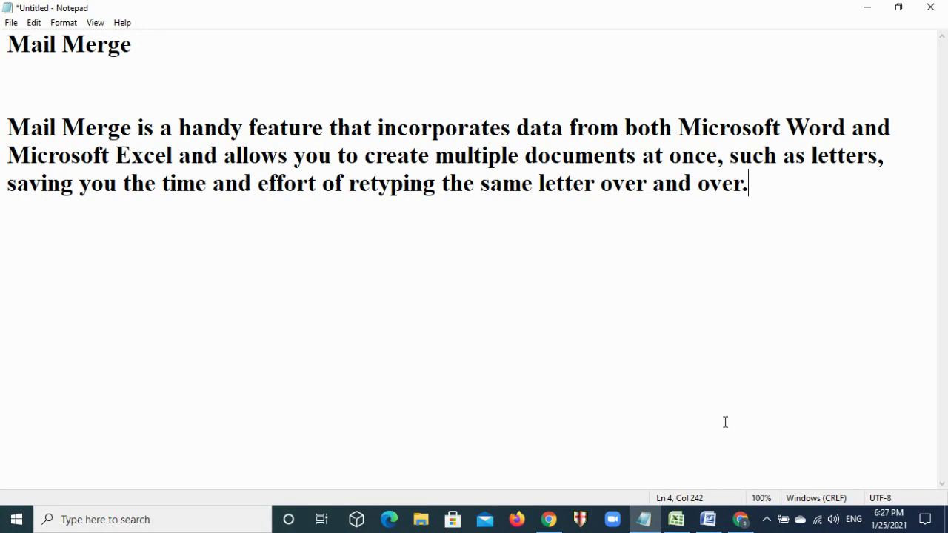
# Review the recipient table in the test workbook in Excel, and return to the blank Word document.
pyautogui.click(709, 526)
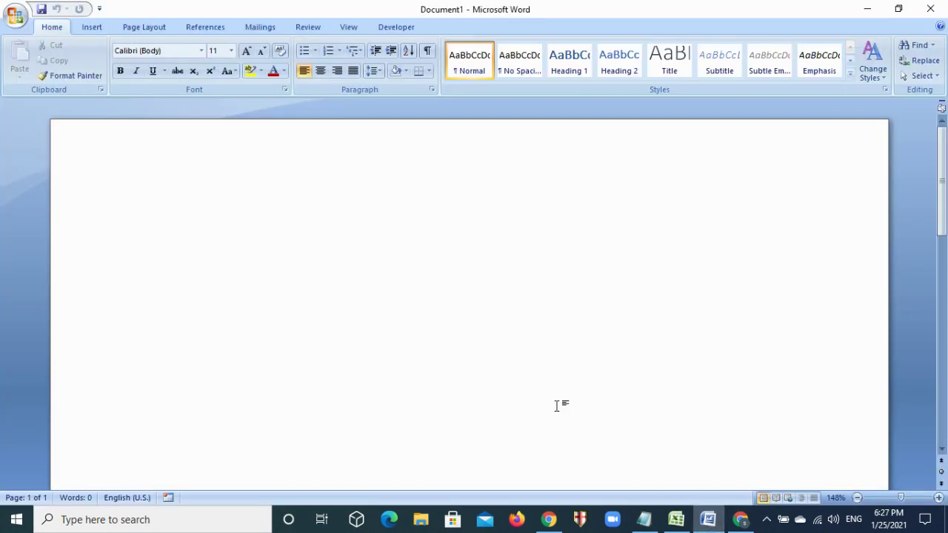
pyautogui.click(677, 521)
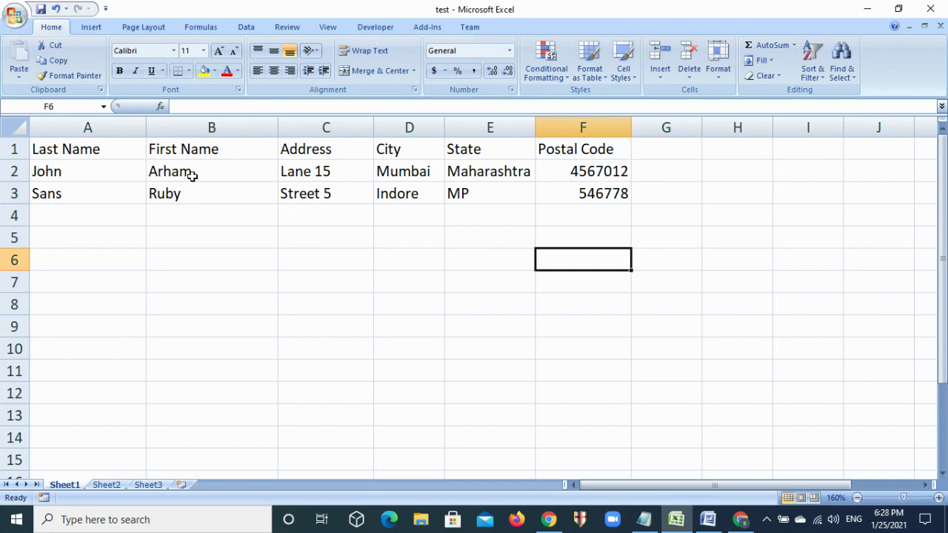
pyautogui.click(709, 518)
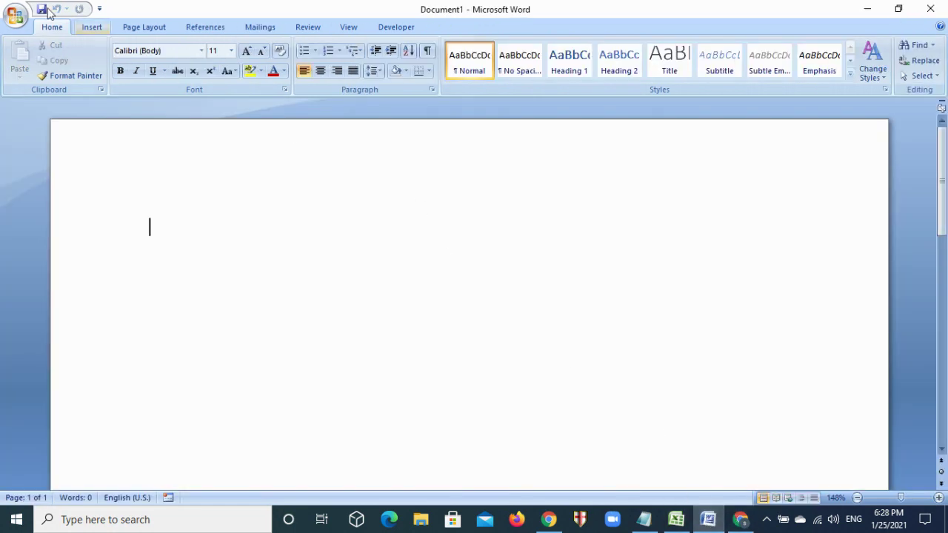
# Start the step-by-step mail merge wizard for letters, using the current document, and proceed to recipient selection.
pyautogui.click(260, 27)
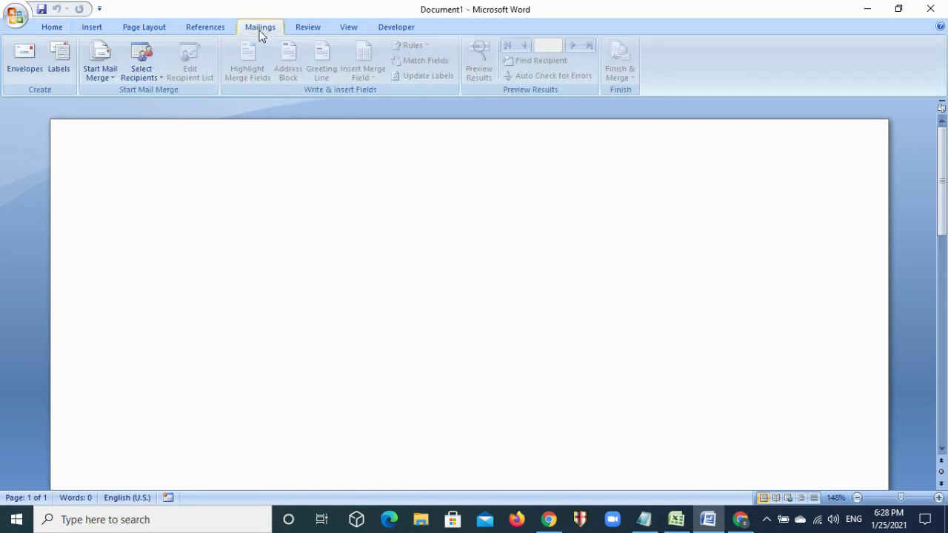
pyautogui.click(103, 77)
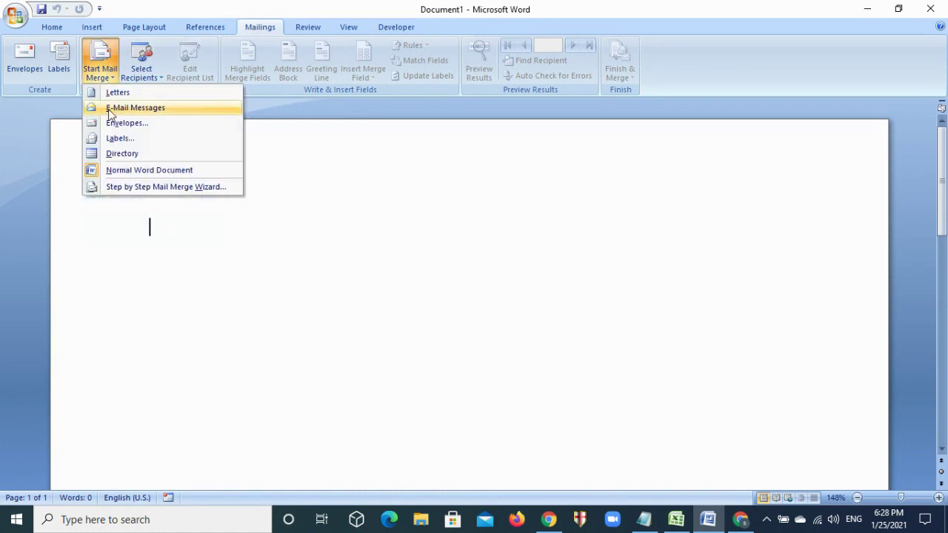
pyautogui.click(122, 189)
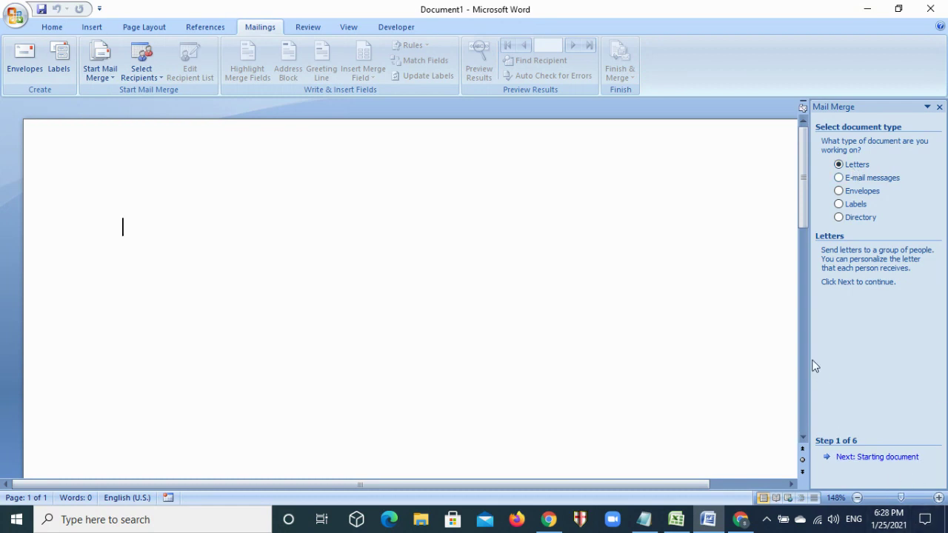
pyautogui.click(879, 458)
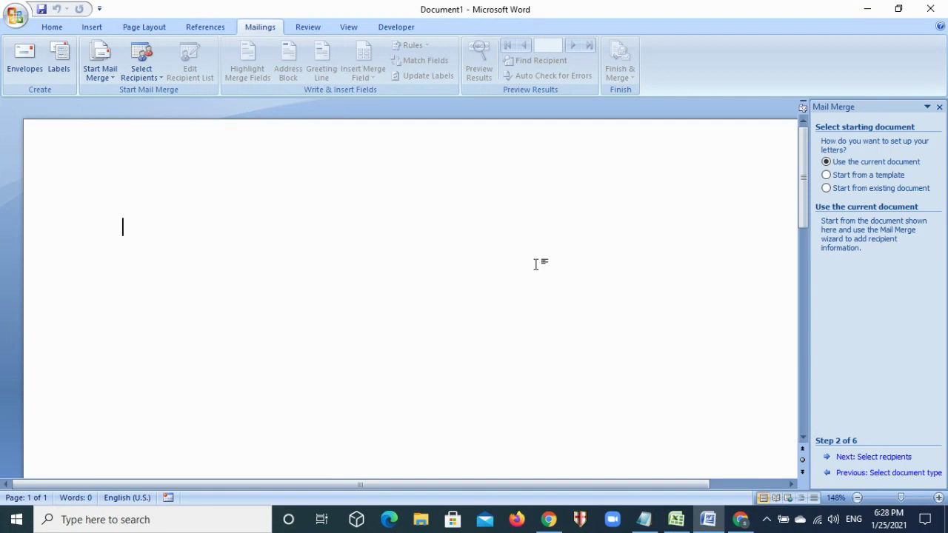
pyautogui.click(880, 458)
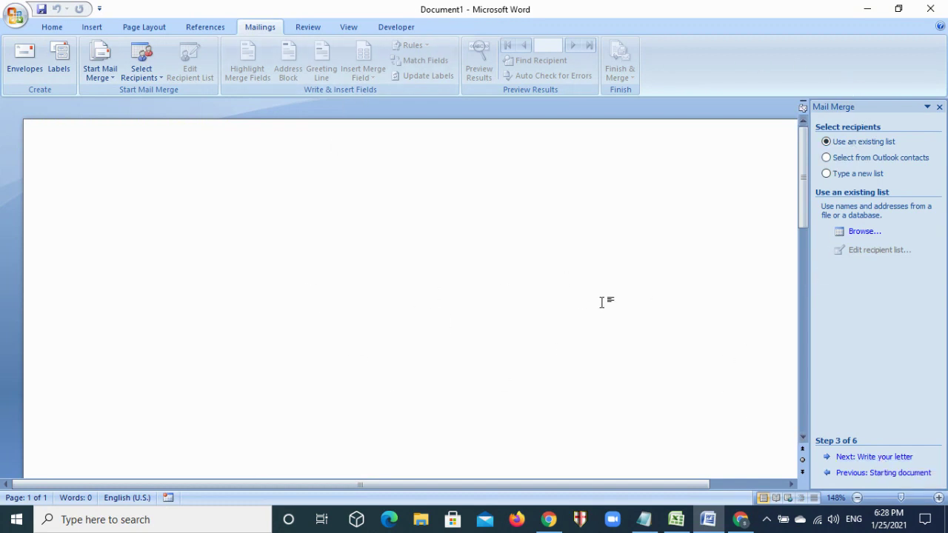
# Choose the test workbook on the Desktop as the existing recipient list.
pyautogui.click(866, 234)
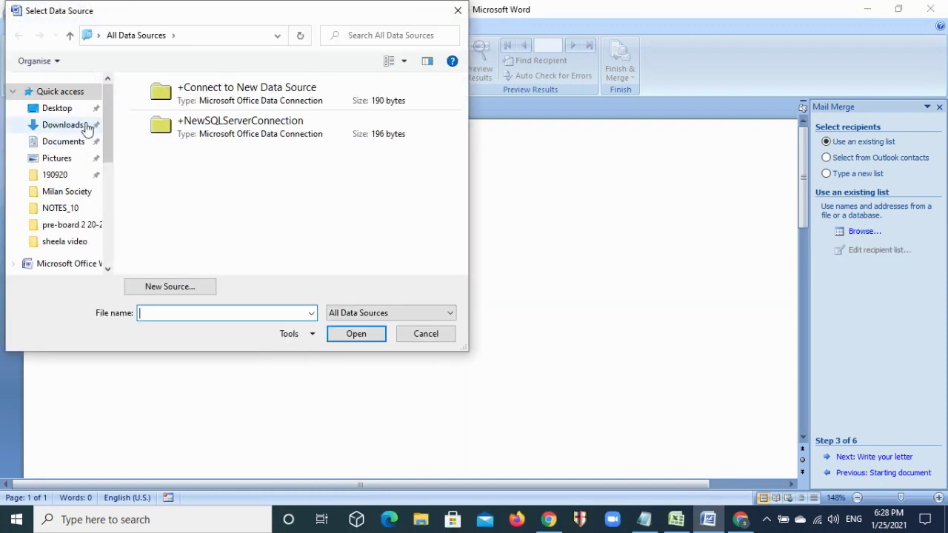
pyautogui.click(74, 110)
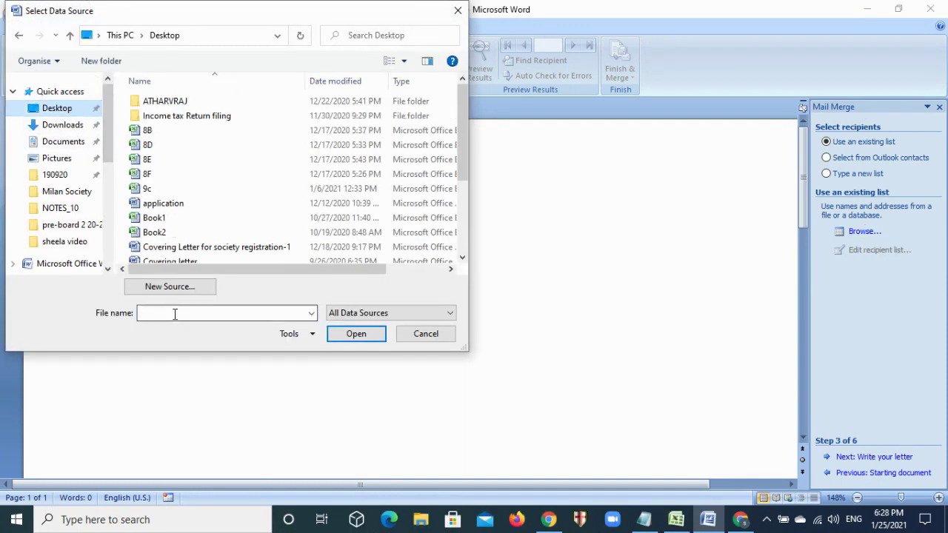
pyautogui.scroll(-3, 393, 170)
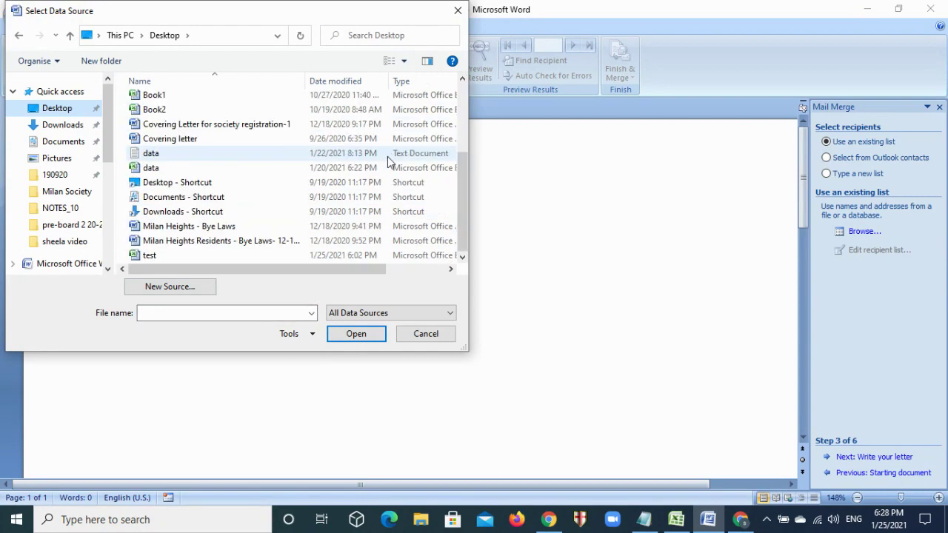
pyautogui.click(181, 255)
pyautogui.click(339, 339)
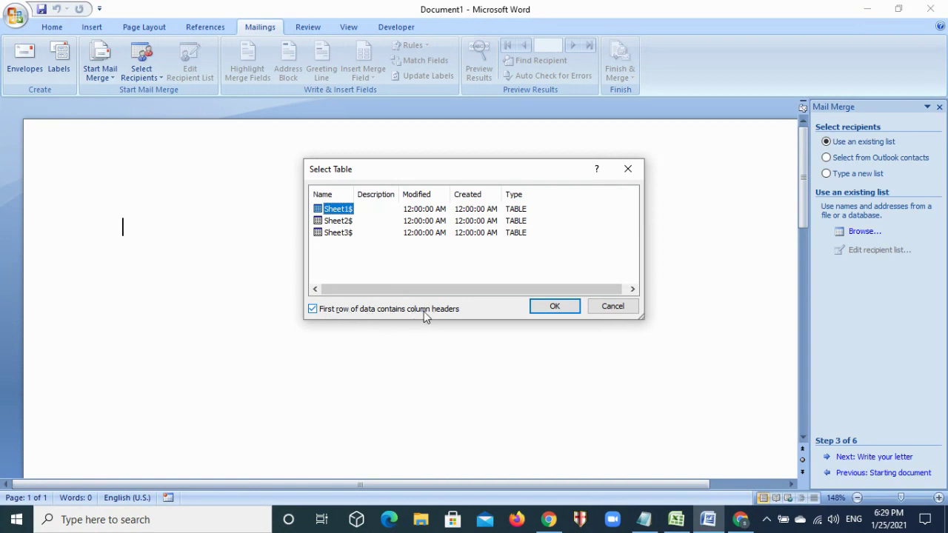
# Use Sheet1$ with its first row as column headers, and accept all listed recipients after checking their fields.
pyautogui.click(675, 519)
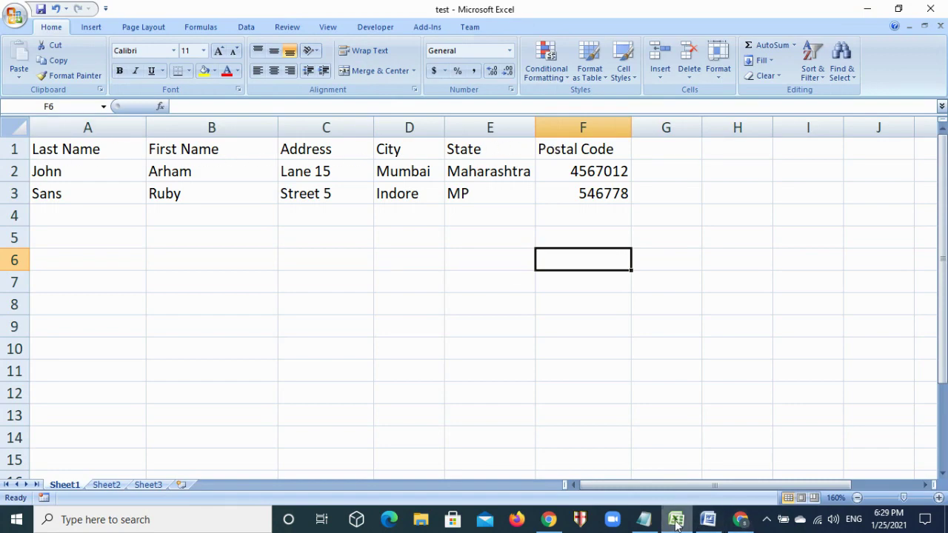
pyautogui.click(708, 519)
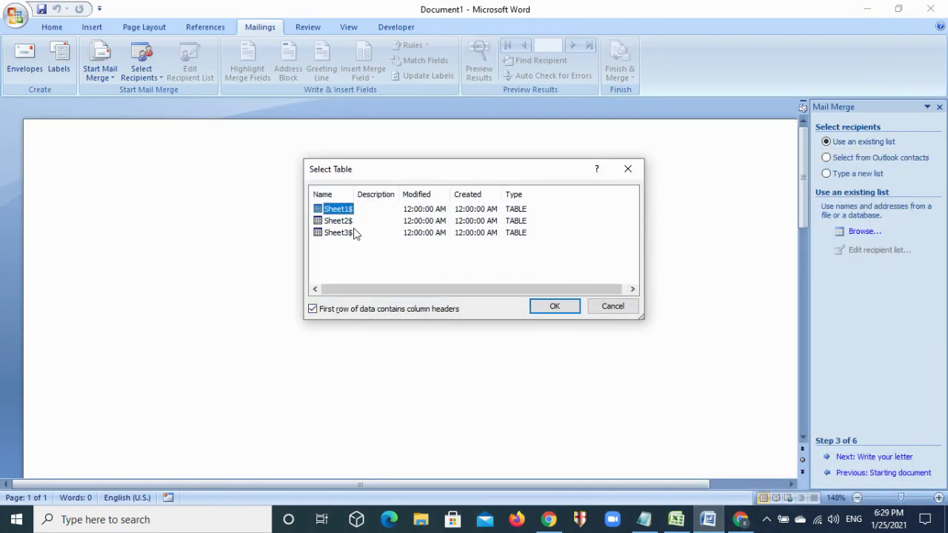
pyautogui.click(554, 306)
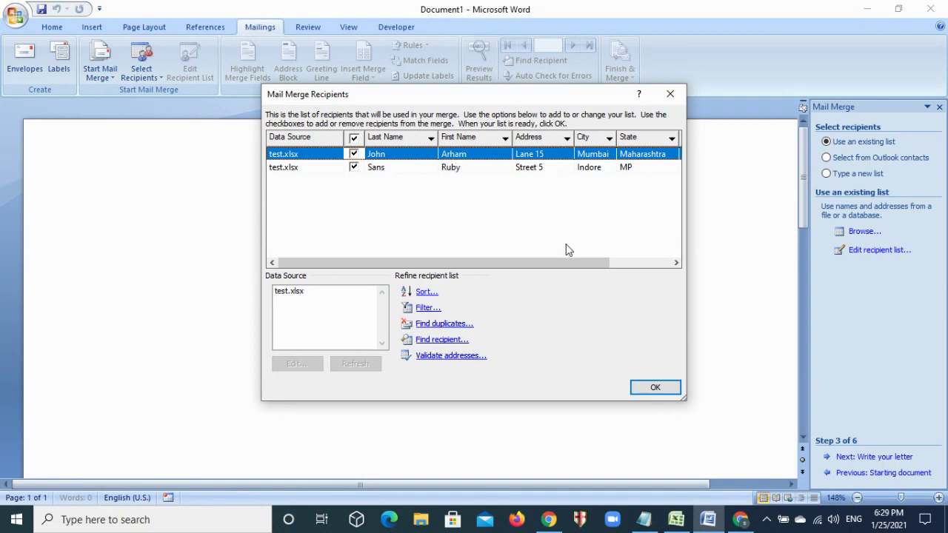
pyautogui.moveTo(550, 263); pyautogui.dragTo(611, 265)
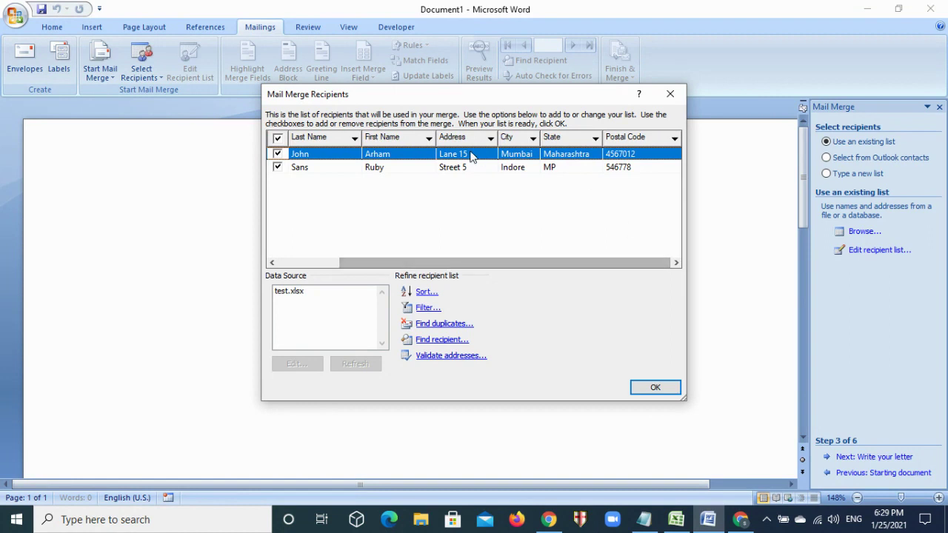
pyautogui.moveTo(523, 260); pyautogui.dragTo(462, 262)
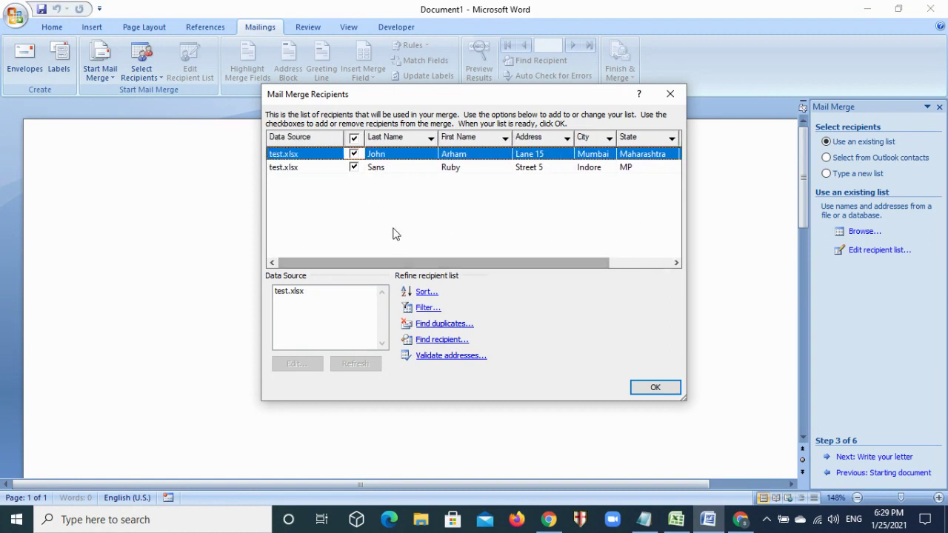
pyautogui.click(653, 387)
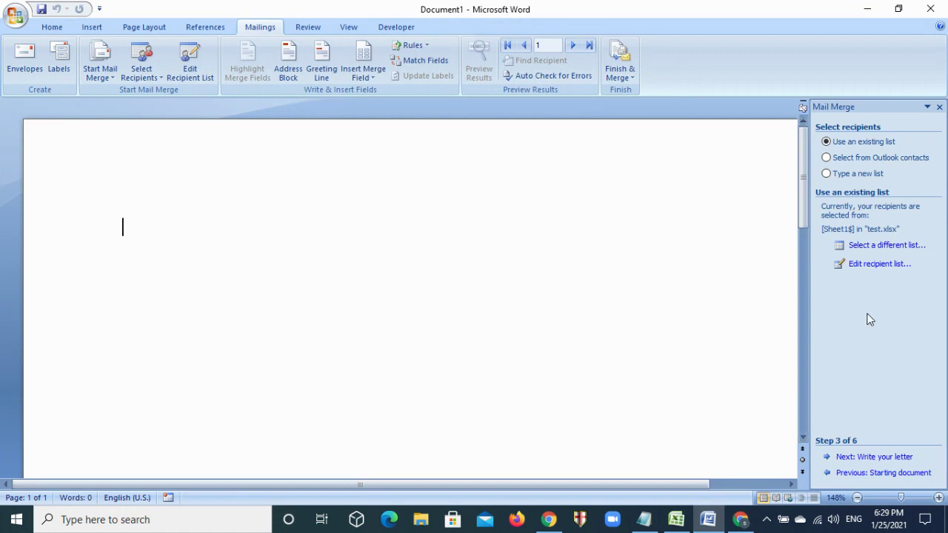
# Proceed to writing the letter and insert an address block with recipient name and postal address, checking its preview against the Excel data.
pyautogui.click(870, 457)
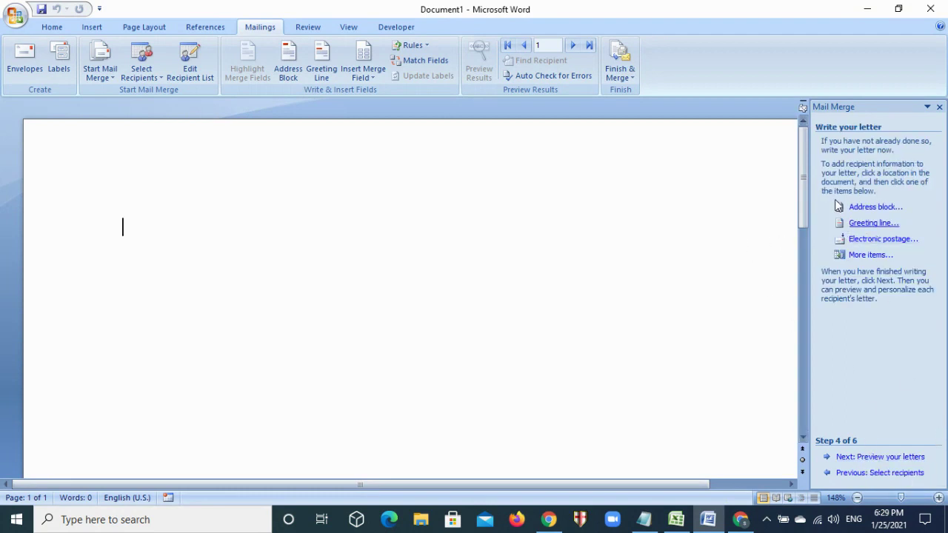
pyautogui.click(875, 209)
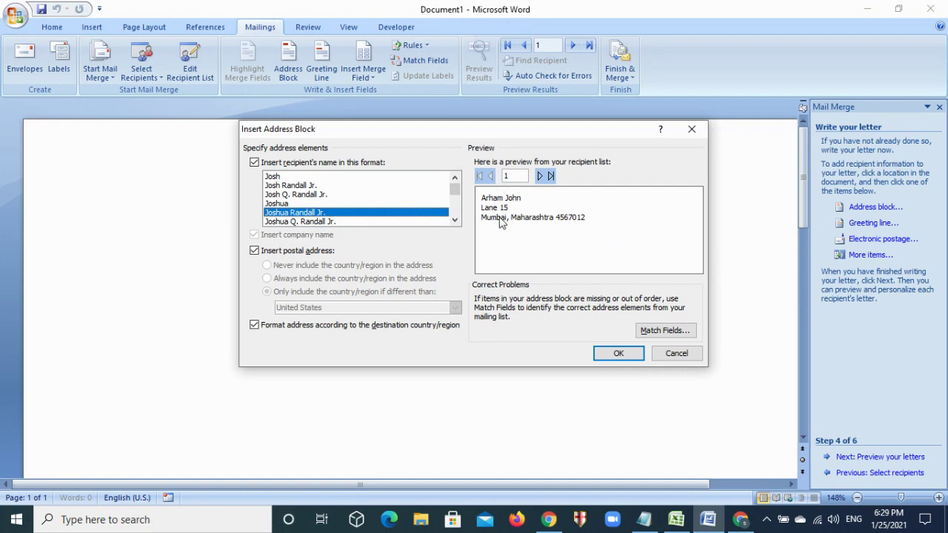
pyautogui.click(676, 519)
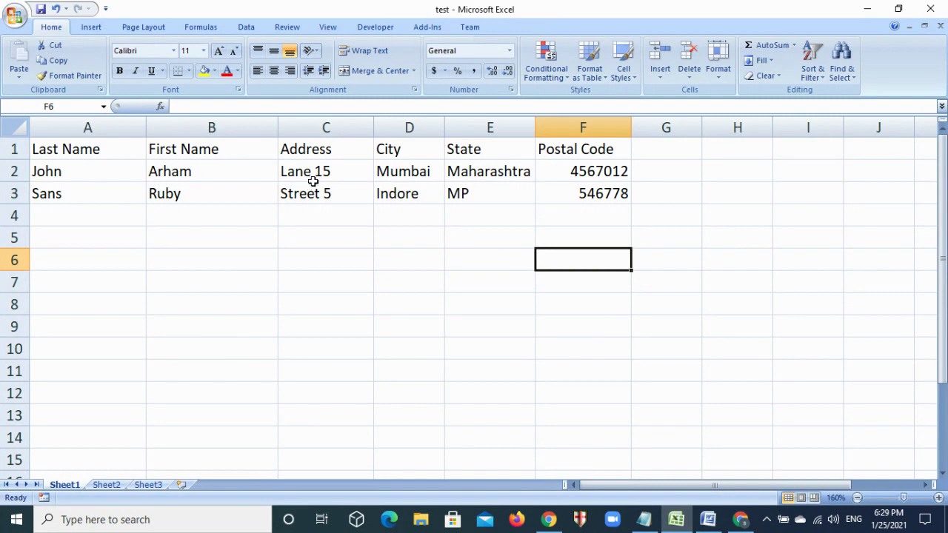
pyautogui.click(708, 519)
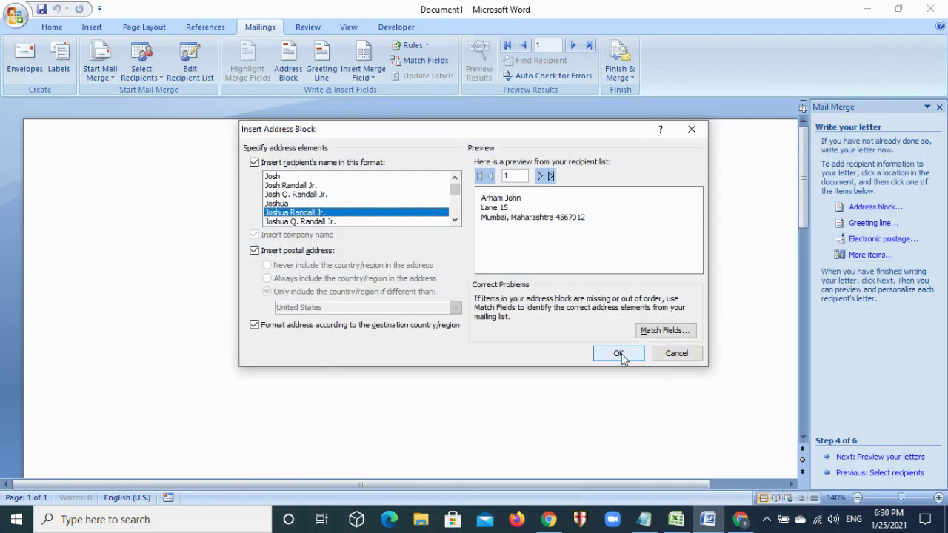
pyautogui.click(619, 354)
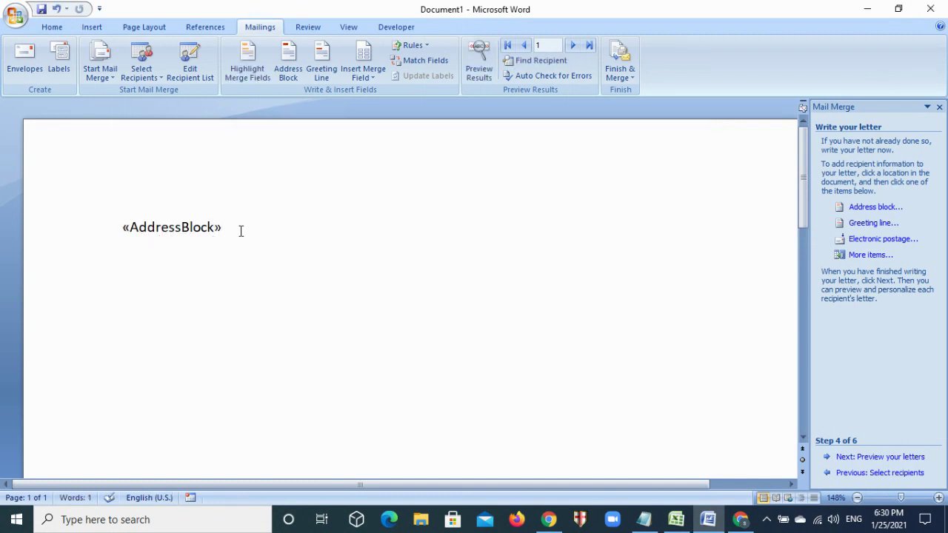
# Insert a greeting line beginning with "Dear" and ending with a comma on a new line below the address block.
pyautogui.press('Return')
pyautogui.click(863, 226)
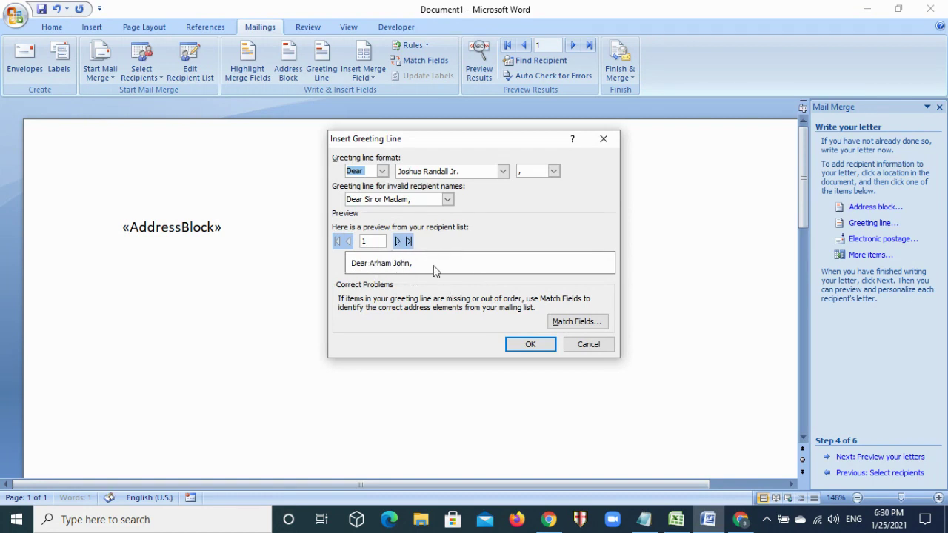
pyautogui.click(530, 347)
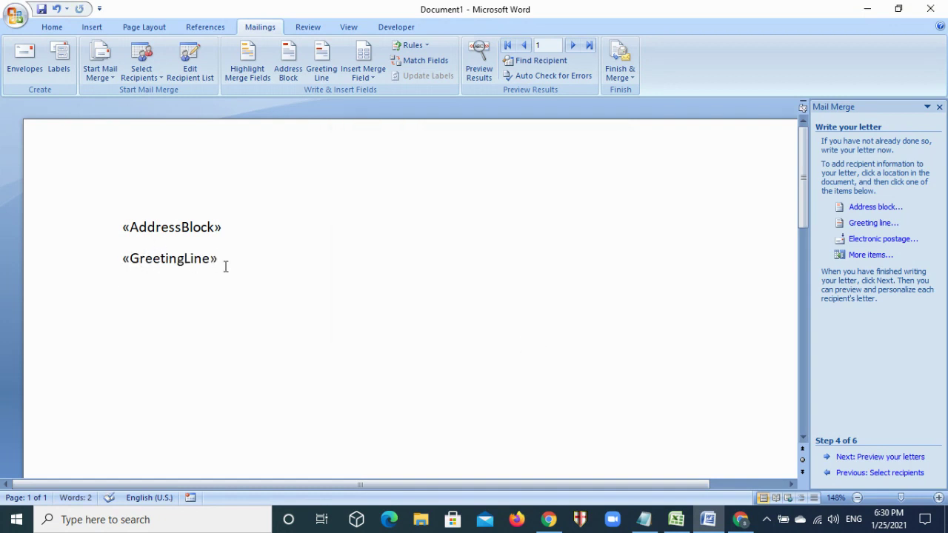
# Write "I am going to meet you at your office at 5pm" below the greeting line, with "Thanks" on the following line.
pyautogui.press('Return')
pyautogui.write('I am going to')
pyautogui.write('meet you atr')
pyautogui.press('BackSpace')
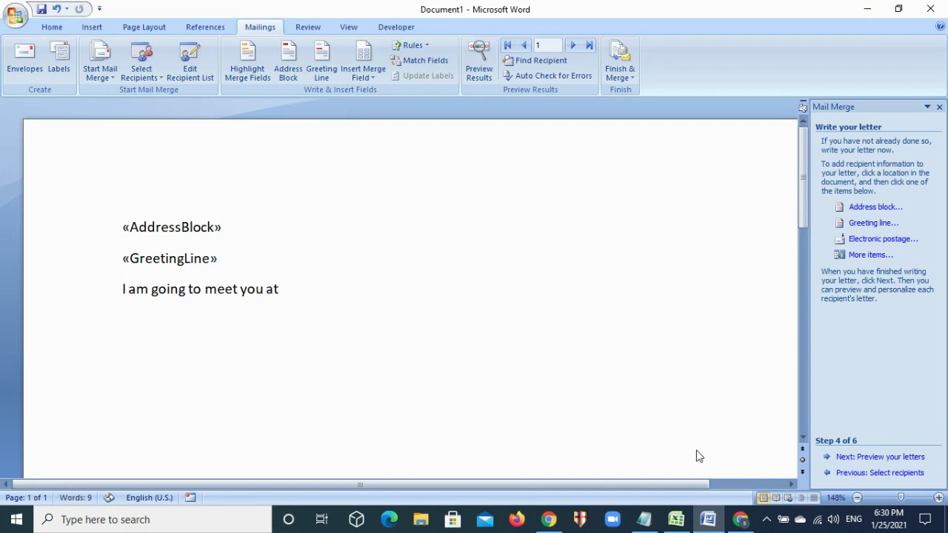
pyautogui.write('your office at 5pm')
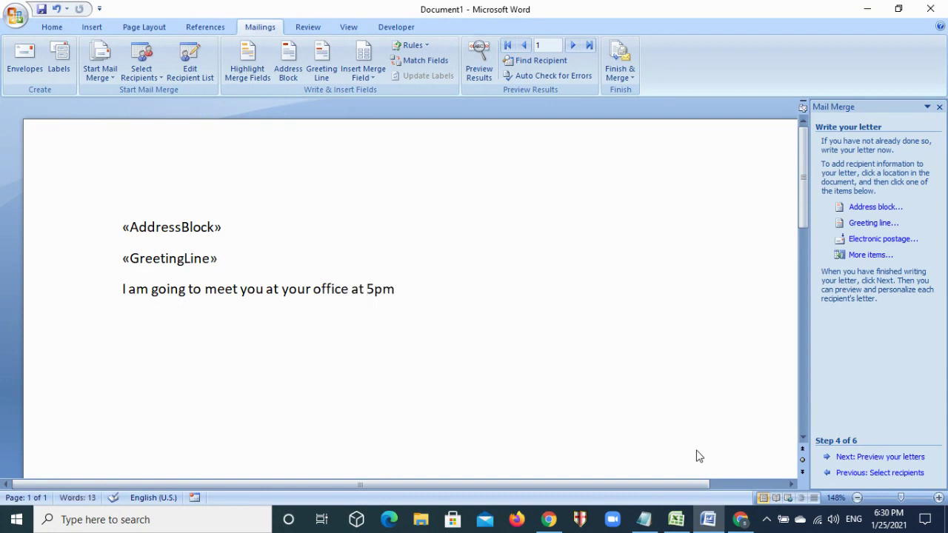
pyautogui.press('Return')
pyautogui.write('Thanks')
pyautogui.moveTo(121, 292); pyautogui.dragTo(407, 319)
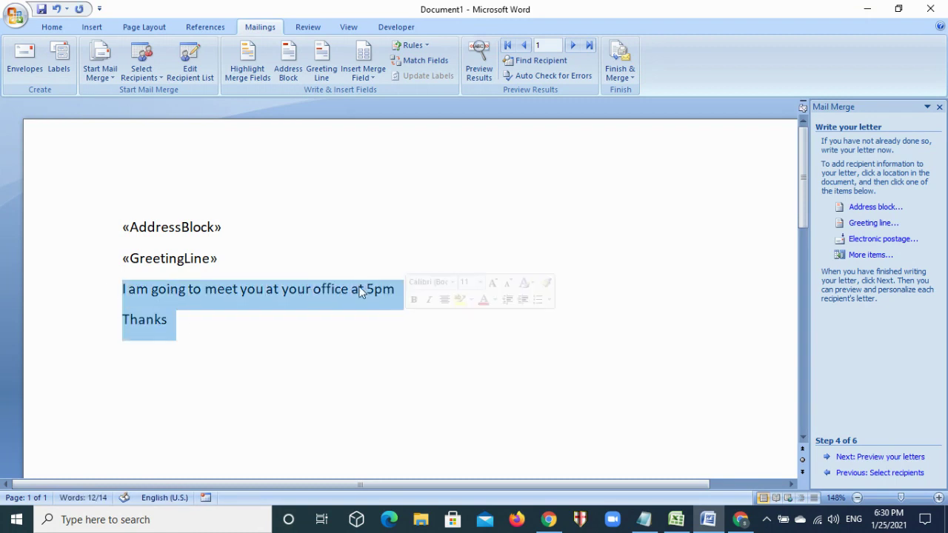
pyautogui.click(333, 288)
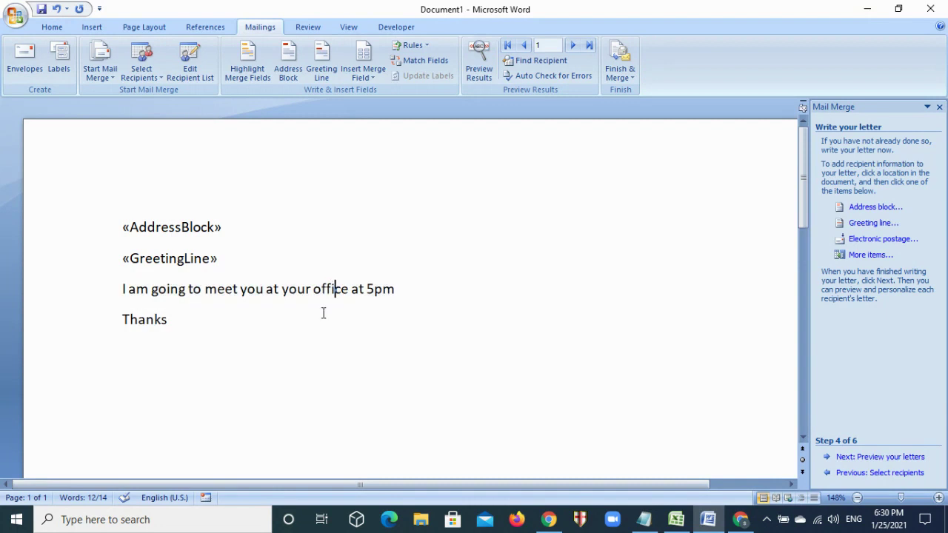
pyautogui.click(199, 322)
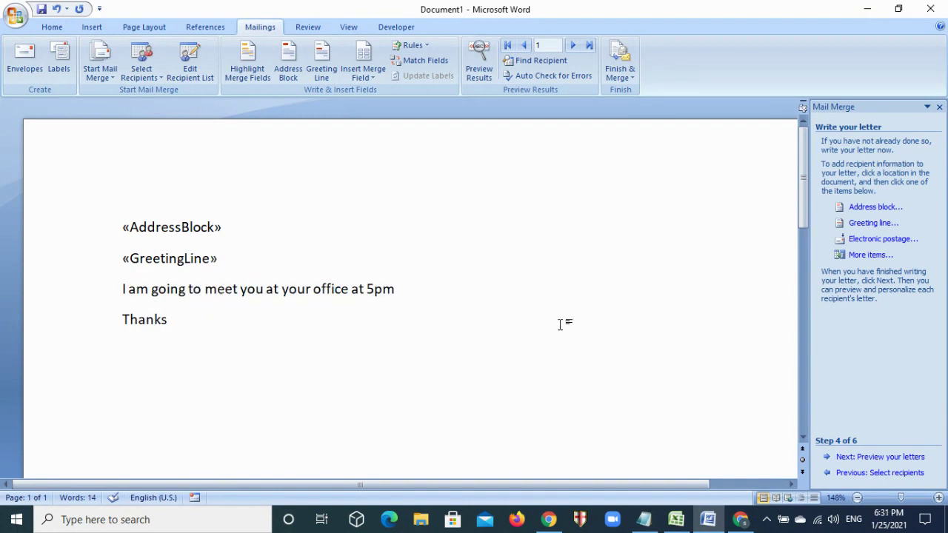
# Preview the merged letters for the first and second recipients, and proceed to completing the merge.
pyautogui.click(898, 457)
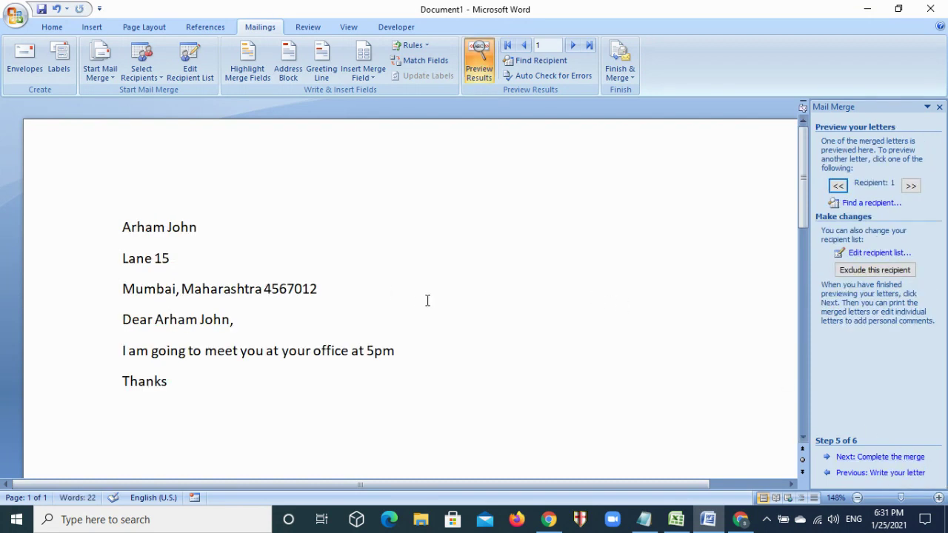
pyautogui.scroll(-2, 430, 304)
pyautogui.scroll(1, 244, 233)
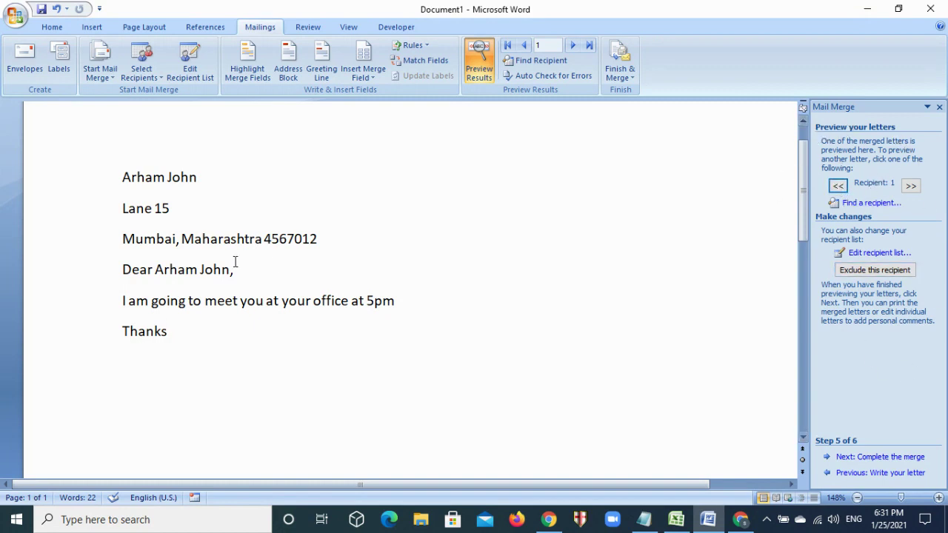
pyautogui.click(910, 187)
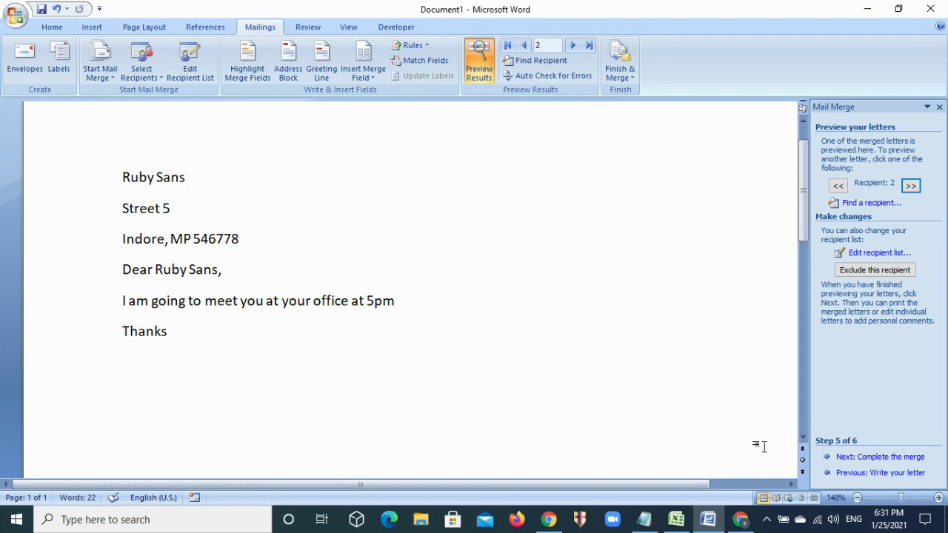
pyautogui.click(897, 457)
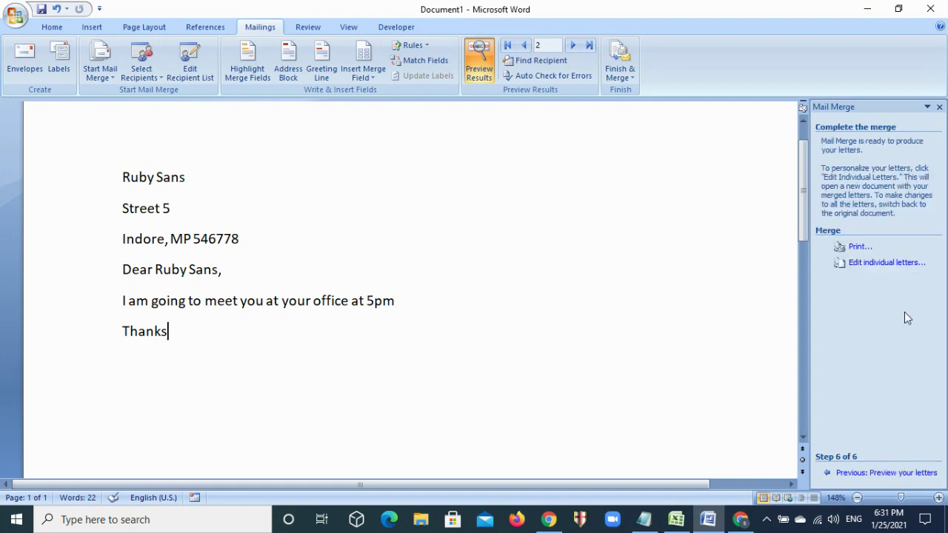